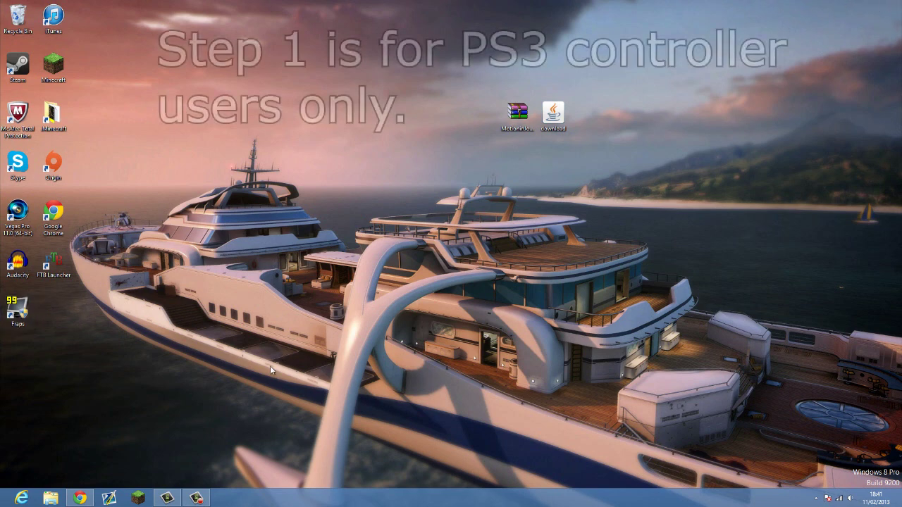
Start downloading the 64-bit Version 0.6.0005 driver from site 1 on the MotioninJoy download page in Chrome
{"action": "left_click", "coordinate": [80, 498]}
{"action": "scroll", "coordinate": [60, 180], "scroll_direction": "up", "scroll_amount": 3}
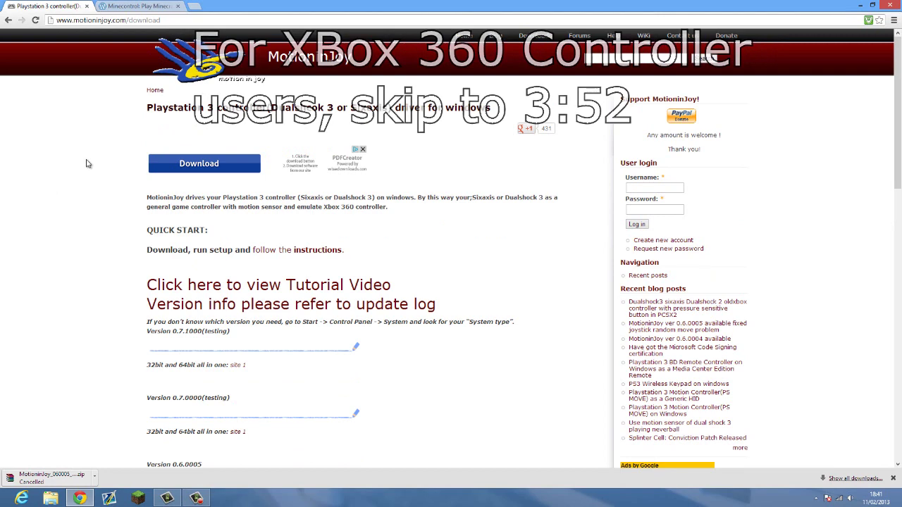
{"action": "scroll", "coordinate": [87, 163], "scroll_direction": "down", "scroll_amount": 2}
{"action": "scroll", "coordinate": [87, 163], "scroll_direction": "down", "scroll_amount": 1}
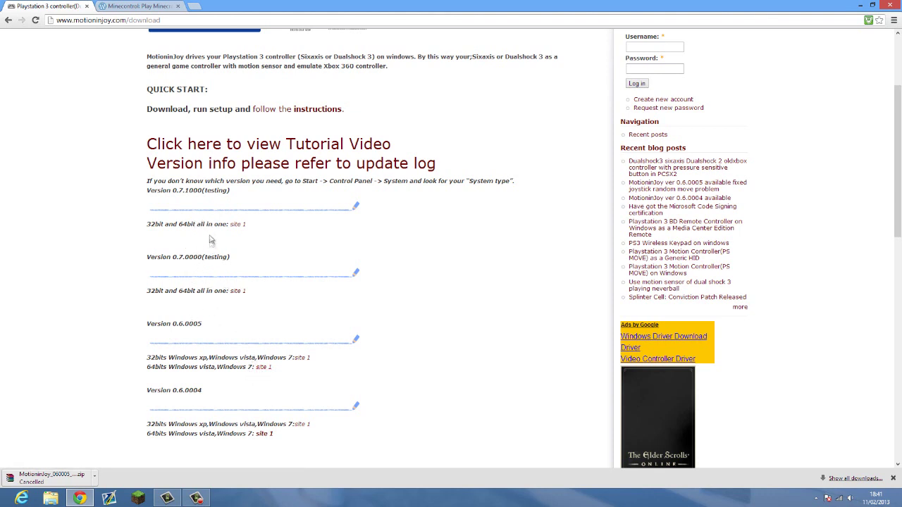
{"action": "left_click_drag", "start_coordinate": [205, 189], "coordinate": [230, 190]}
{"action": "left_click", "coordinate": [255, 195]}
{"action": "left_click", "coordinate": [264, 367]}
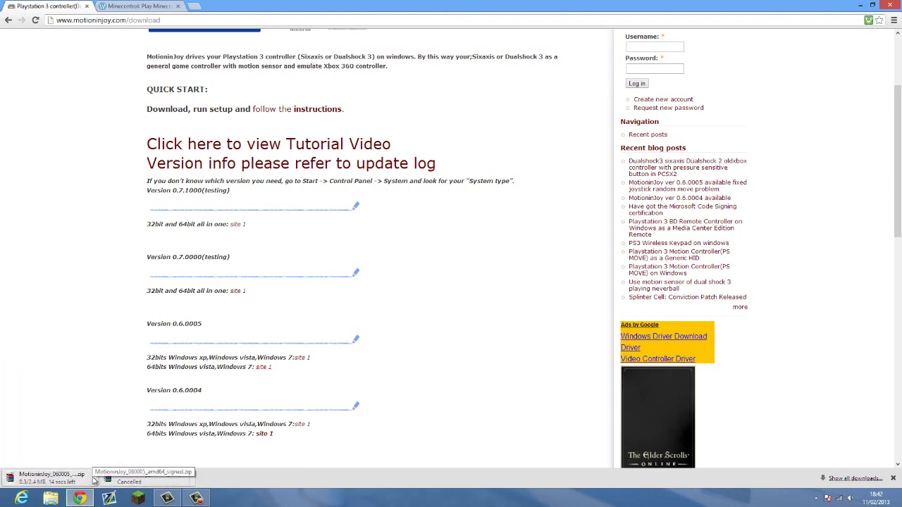
Cancel the running MotioninJoy download, dismiss the download bar and return to the desktop
{"action": "left_click", "coordinate": [94, 476]}
{"action": "left_click", "coordinate": [113, 458]}
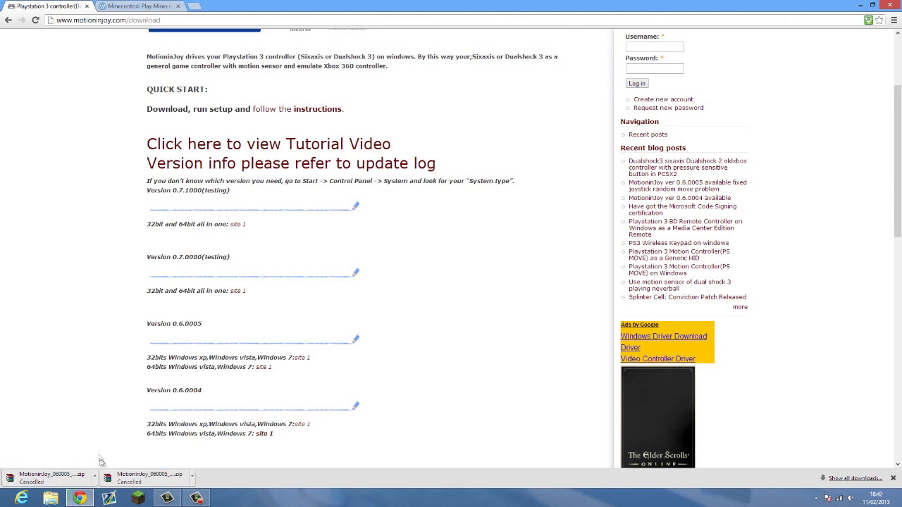
{"action": "left_click", "coordinate": [893, 478]}
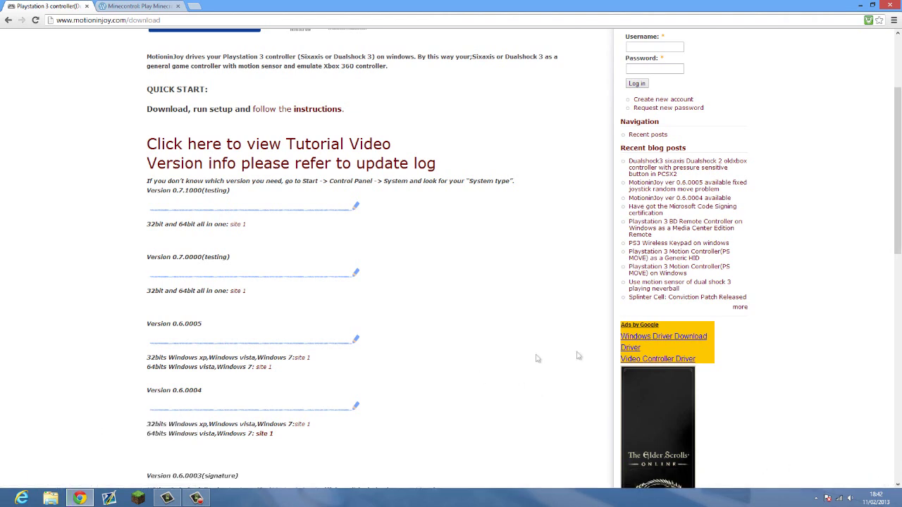
{"action": "left_click", "coordinate": [899, 504]}
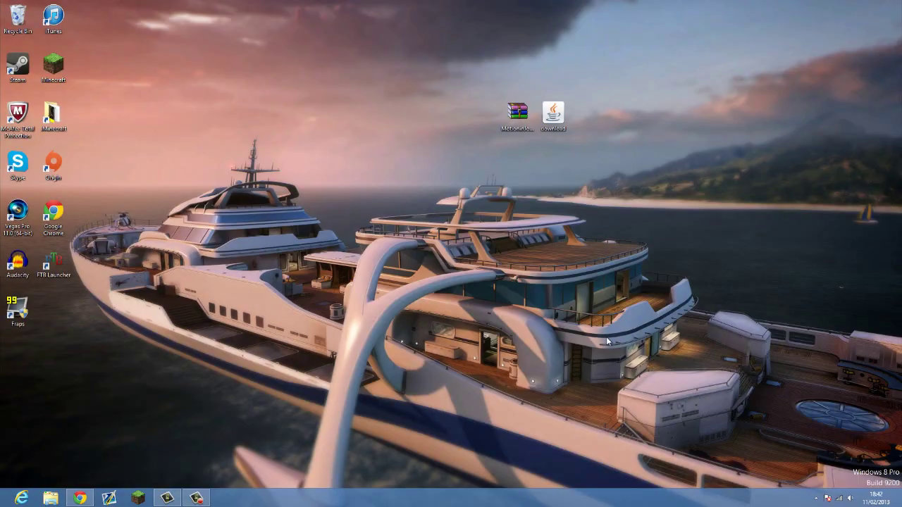
Run the setup application from the desktop's MotioninJoy_060005_amd64_signed.zip archive, pass its welcome page and close the archive window
{"action": "left_click", "coordinate": [526, 120]}
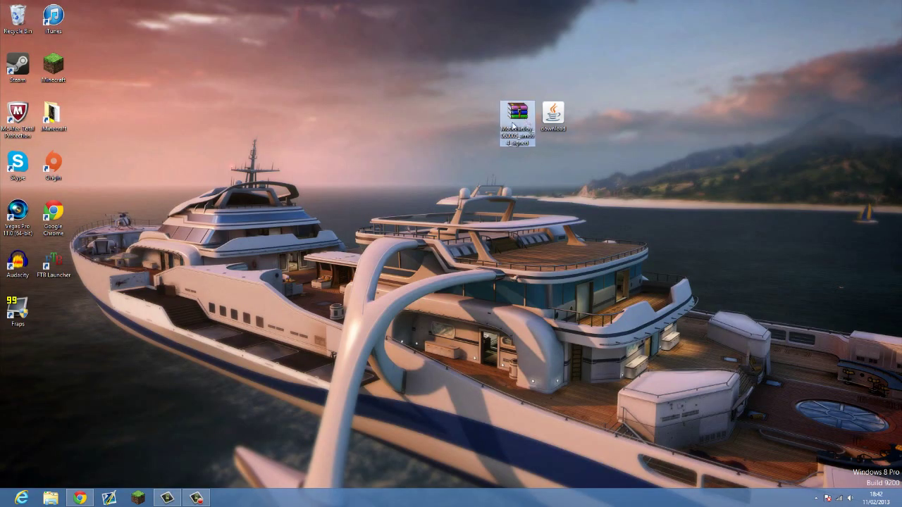
{"action": "double_click", "coordinate": [514, 123]}
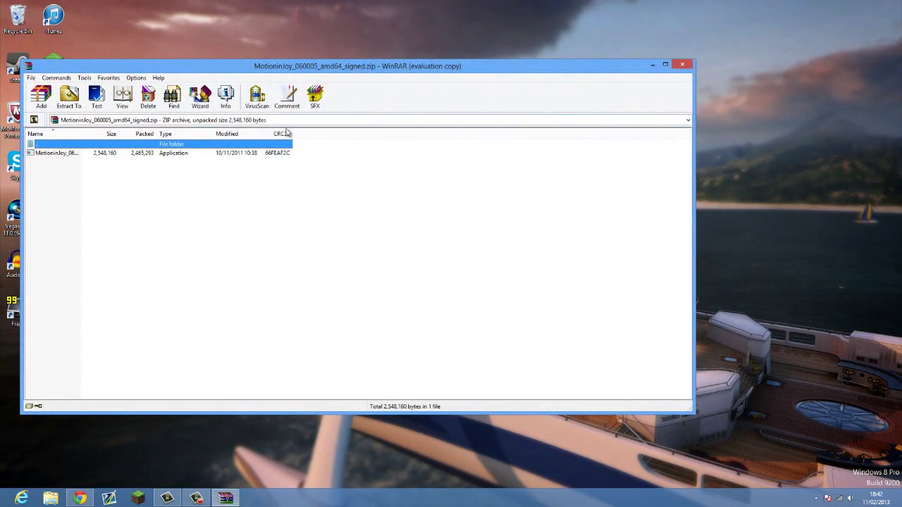
{"action": "left_click_drag", "start_coordinate": [343, 65], "coordinate": [546, 45]}
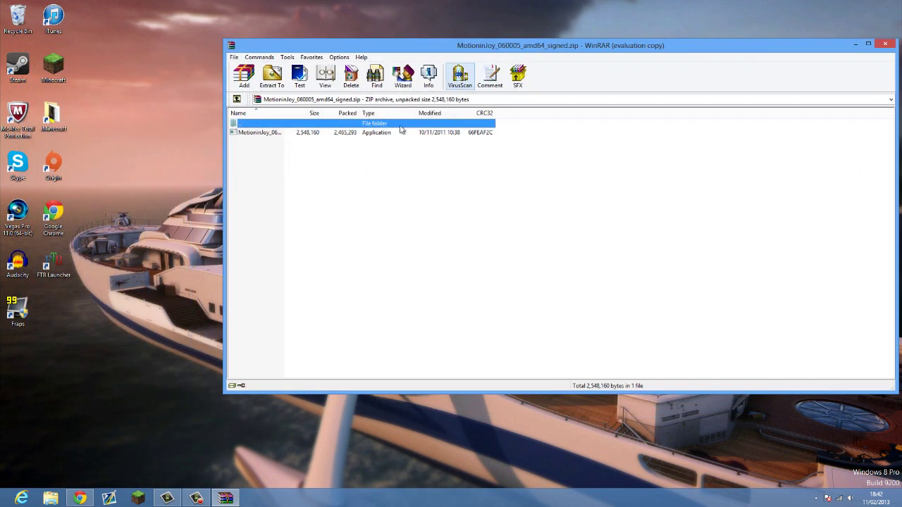
{"action": "double_click", "coordinate": [395, 135]}
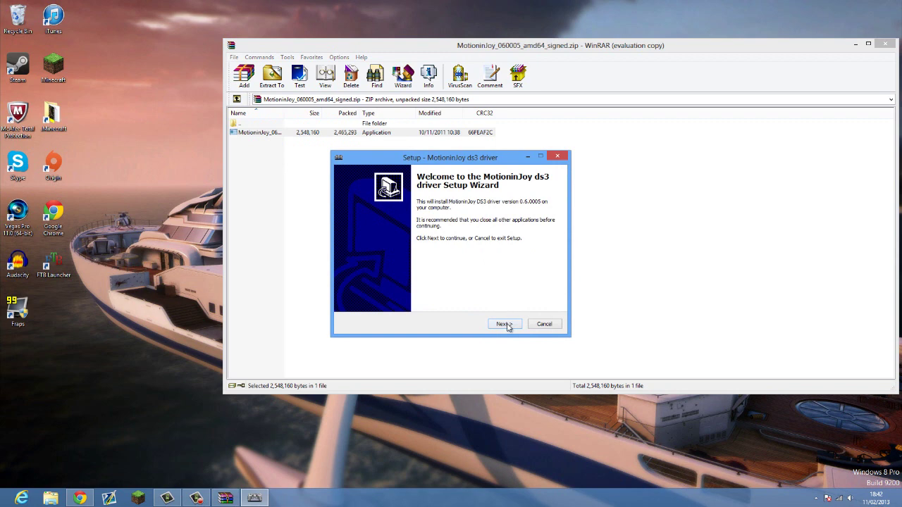
{"action": "left_click", "coordinate": [505, 324]}
{"action": "left_click", "coordinate": [885, 43]}
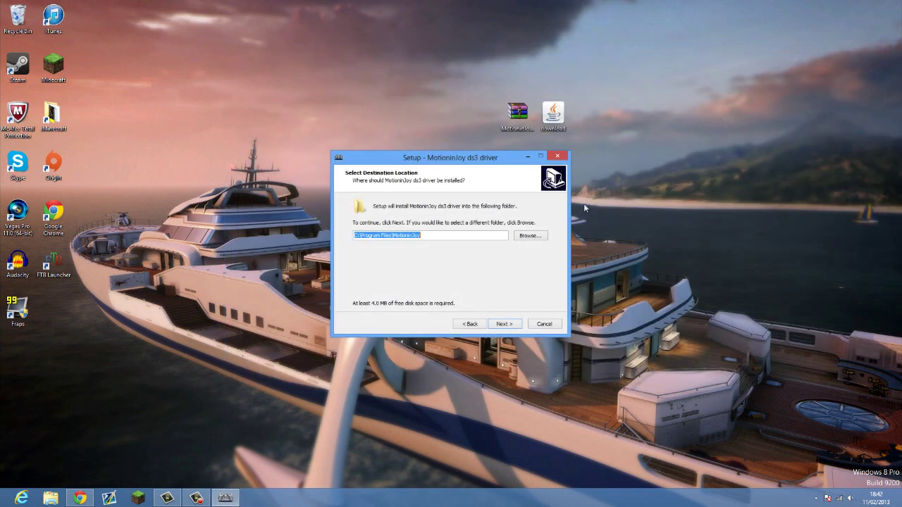
Set the driver's installation folder to D:\MotioninJoy by choosing the HDD Main Storage (D:) drive, and accept it
{"action": "left_click", "coordinate": [532, 236]}
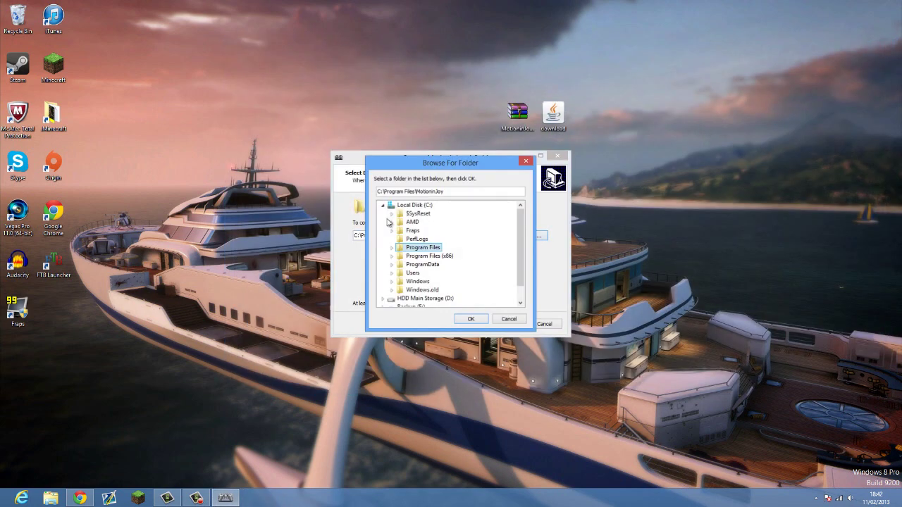
{"action": "left_click", "coordinate": [442, 298]}
{"action": "left_click", "coordinate": [470, 319]}
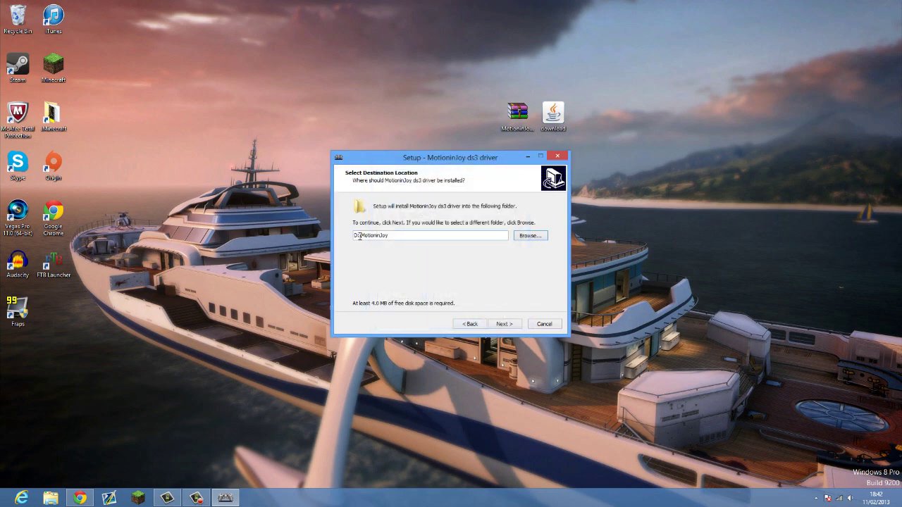
{"action": "left_click", "coordinate": [504, 324]}
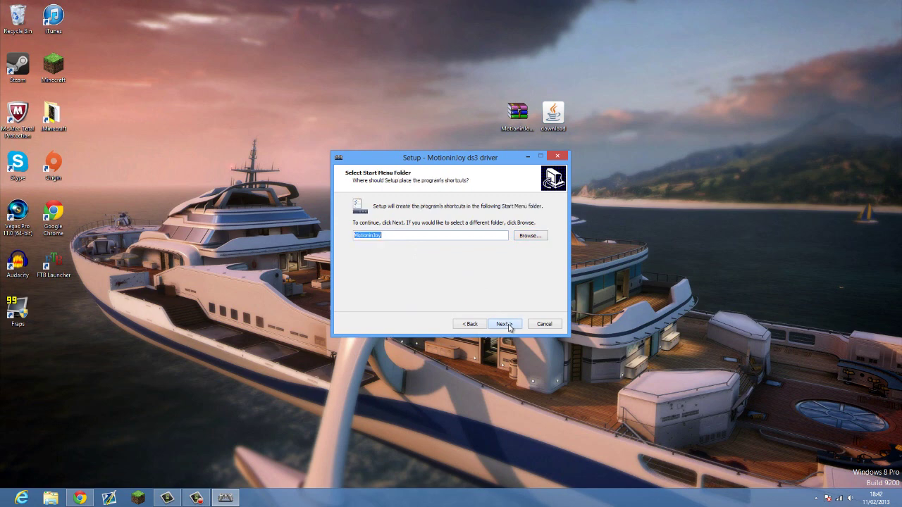
Install the driver with the MotioninJoy Start Menu folder and the desktop icon option
{"action": "left_click", "coordinate": [504, 324]}
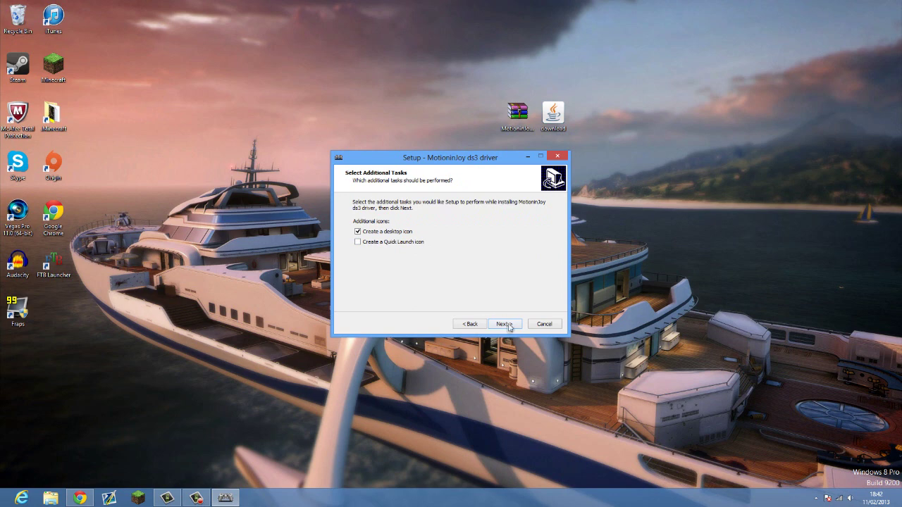
{"action": "left_click", "coordinate": [512, 328]}
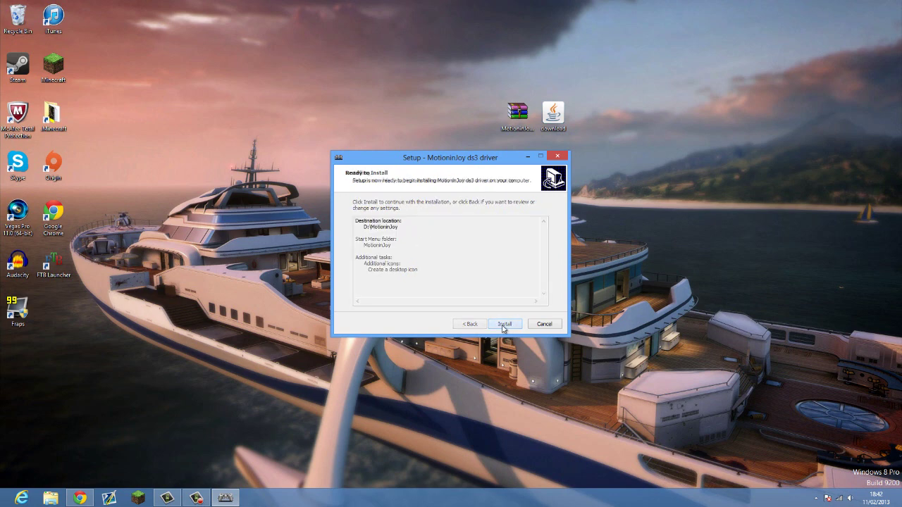
{"action": "left_click", "coordinate": [504, 325]}
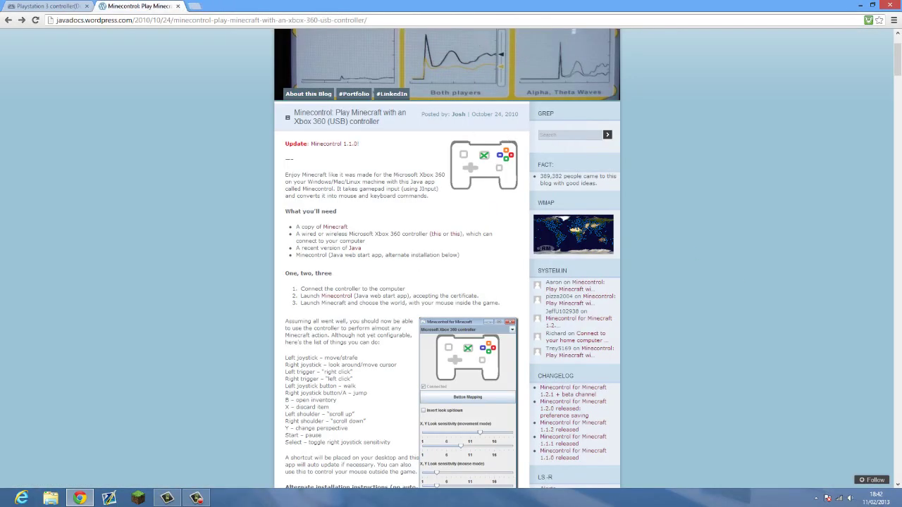
Place the DS3 Tool desktop shortcut below FTB Launcher and view its context options without choosing one
{"action": "key", "text": "super+d"}
{"action": "left_click_drag", "start_coordinate": [17, 358], "coordinate": [53, 317]}
{"action": "right_click", "coordinate": [54, 317]}
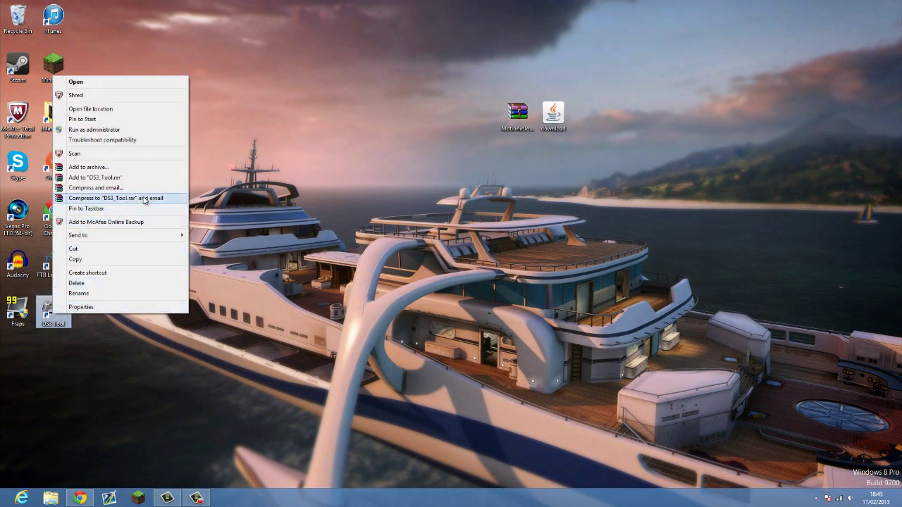
{"action": "left_click", "coordinate": [362, 157]}
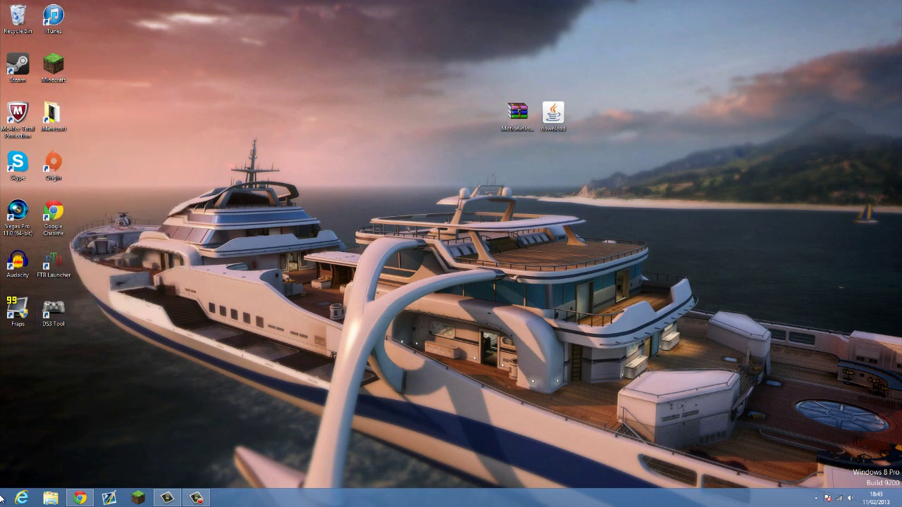
Search the Start screen for "Ds3" and run DS3 Tool as administrator
{"action": "mouse_move", "coordinate": [1, 502]}
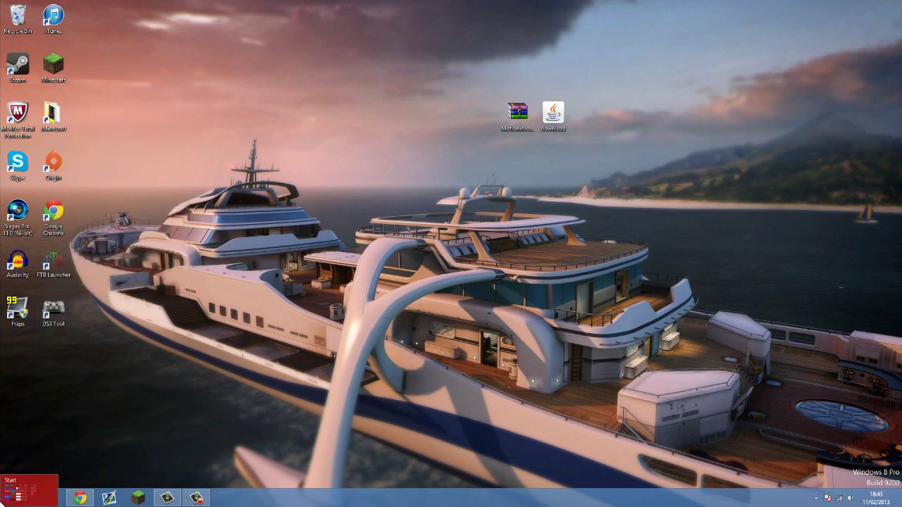
{"action": "left_click", "coordinate": [7, 499]}
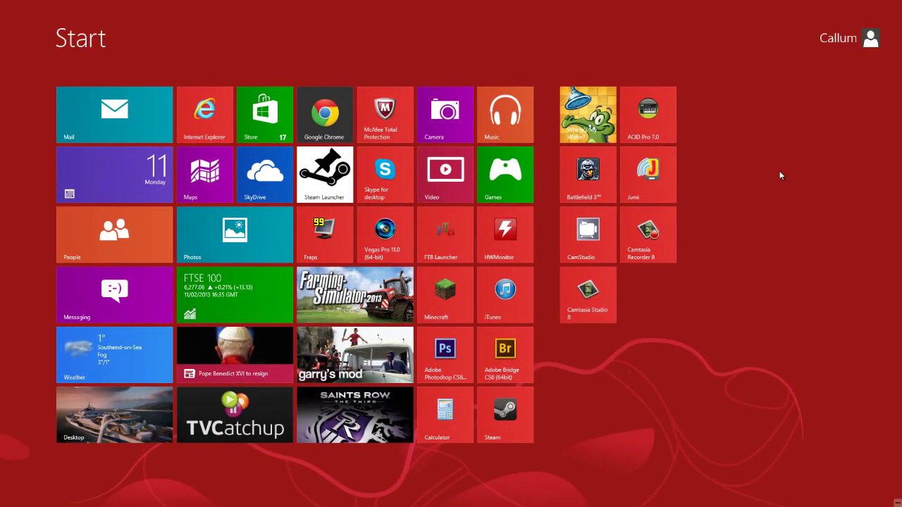
{"action": "type", "text": "Ds3"}
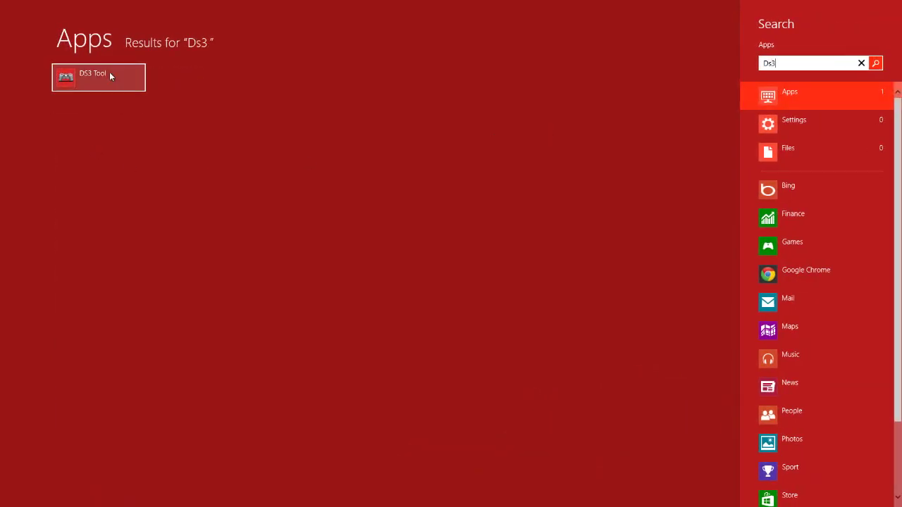
{"action": "right_click", "coordinate": [110, 74]}
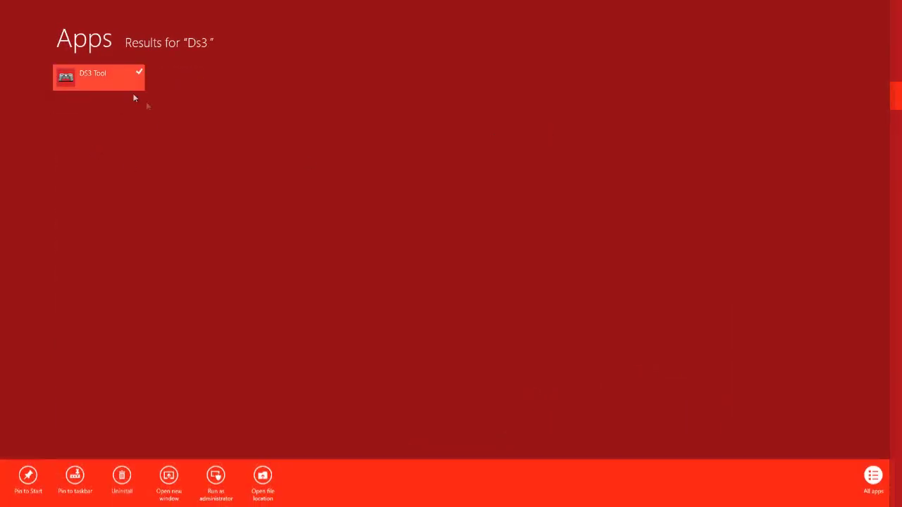
{"action": "left_click", "coordinate": [210, 480]}
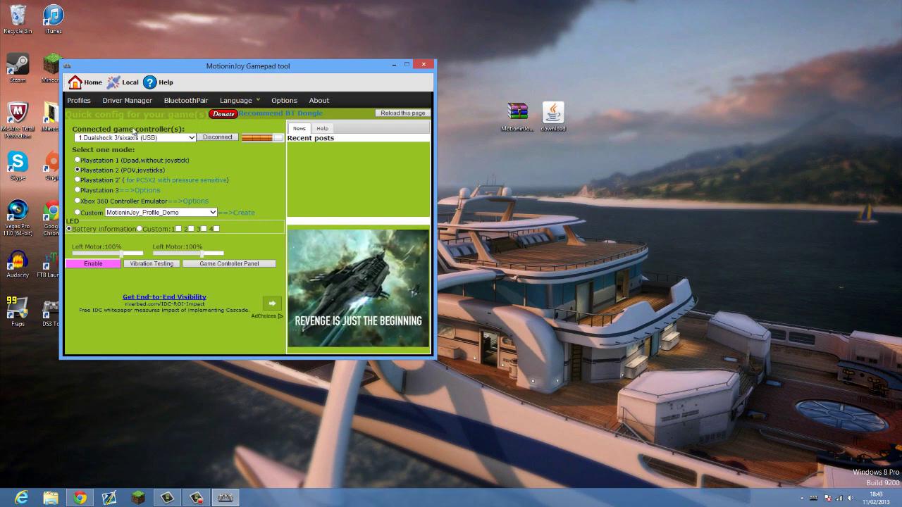
Install all drivers in the Driver Manager and load the MotioninJoy driver for the Port_#0006.Hub_#0004 controller
{"action": "left_click", "coordinate": [136, 101]}
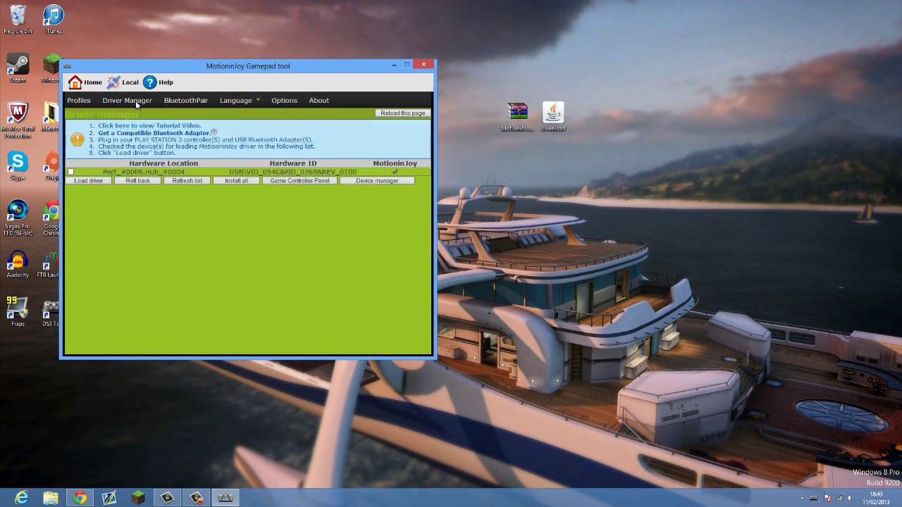
{"action": "left_click", "coordinate": [246, 181]}
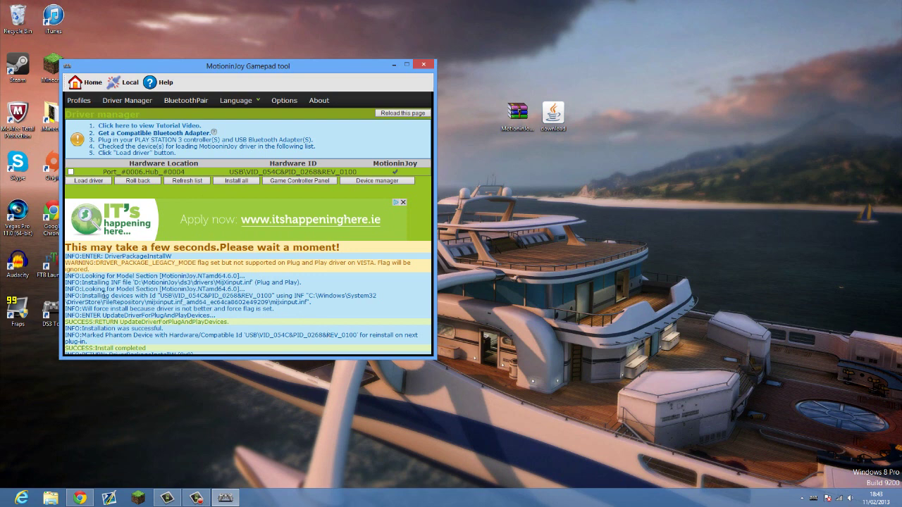
{"action": "left_click", "coordinate": [70, 172]}
{"action": "left_click", "coordinate": [72, 173]}
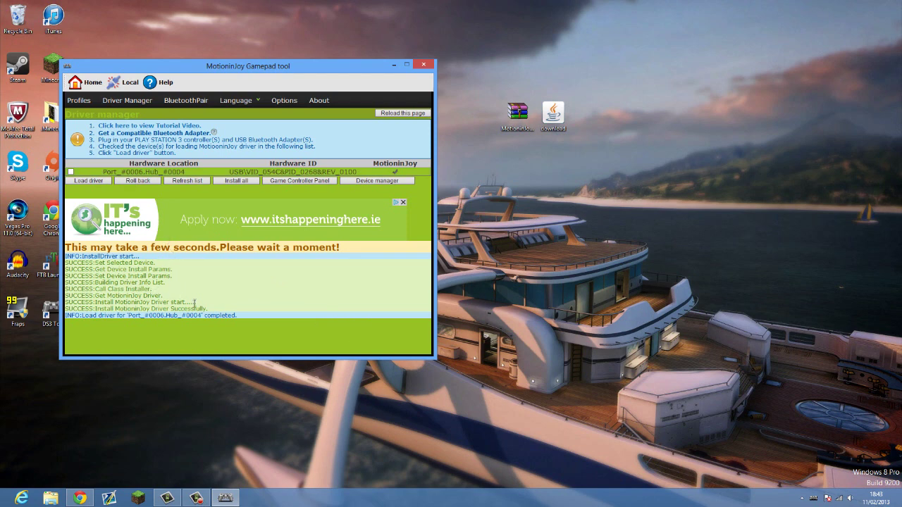
Set the connected controller's profile mode to Xbox 360 Controller Emulator and test its vibration
{"action": "left_click", "coordinate": [79, 100]}
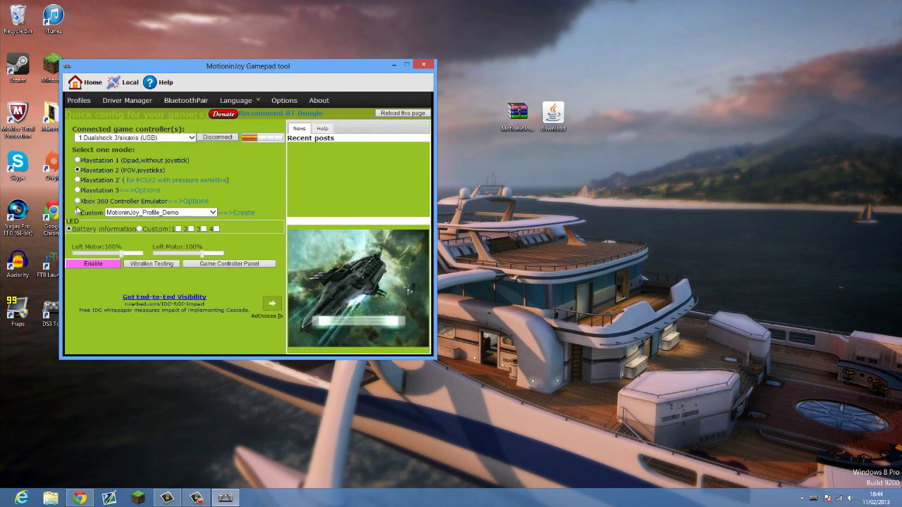
{"action": "left_click", "coordinate": [78, 202]}
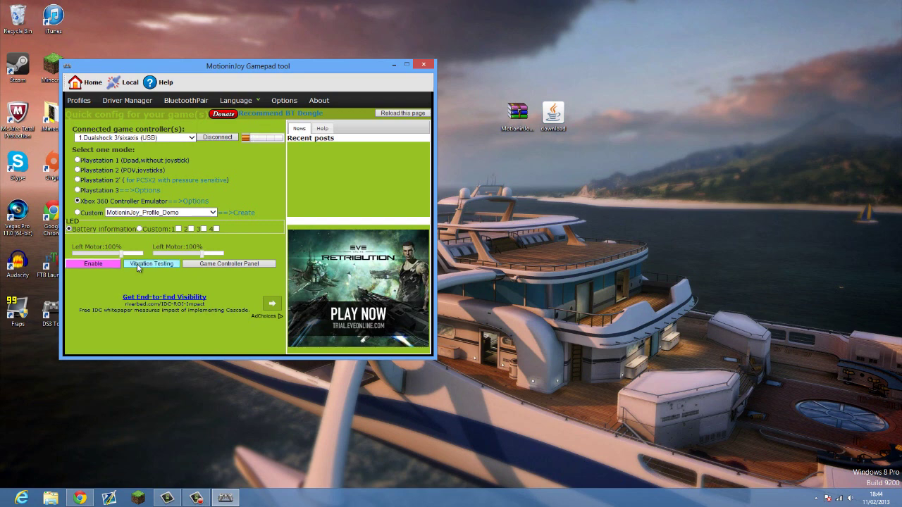
{"action": "left_click", "coordinate": [136, 264]}
Try the custom LED setting with LEDs 2 and 4 enabled, and return to Battery information
{"action": "left_click", "coordinate": [140, 230]}
{"action": "left_click", "coordinate": [190, 229]}
{"action": "left_click", "coordinate": [216, 229]}
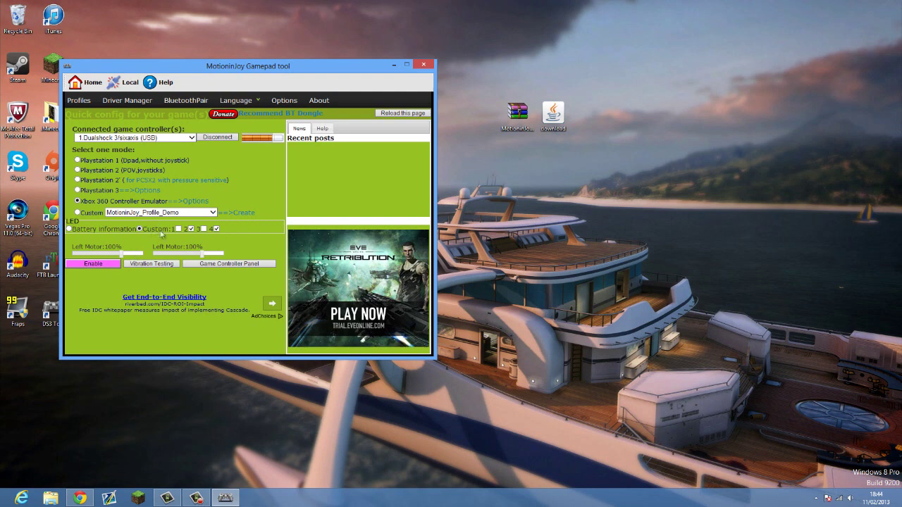
{"action": "left_click", "coordinate": [76, 230]}
Check the Xbox 360 Wireless Receiver controller's test page in the game controller properties, close the dialogs and minimize the gamepad tool
{"action": "left_click", "coordinate": [214, 265]}
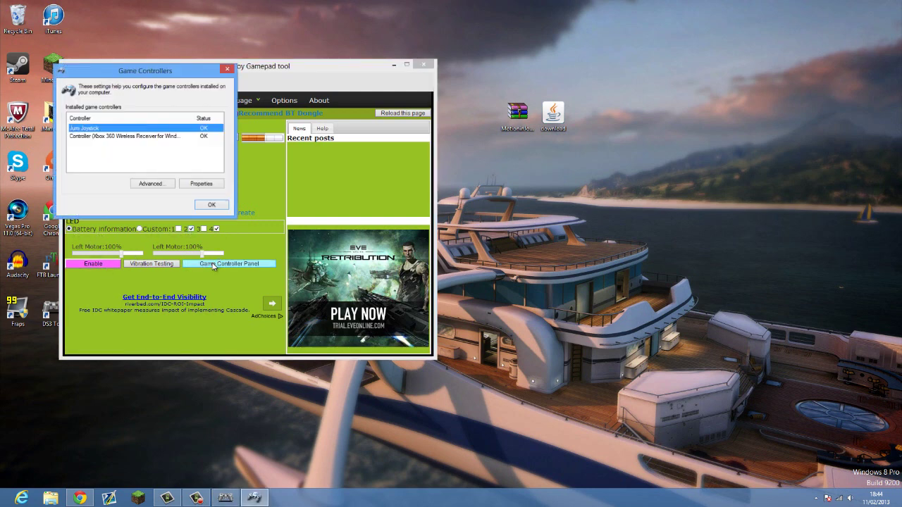
{"action": "left_click", "coordinate": [99, 135]}
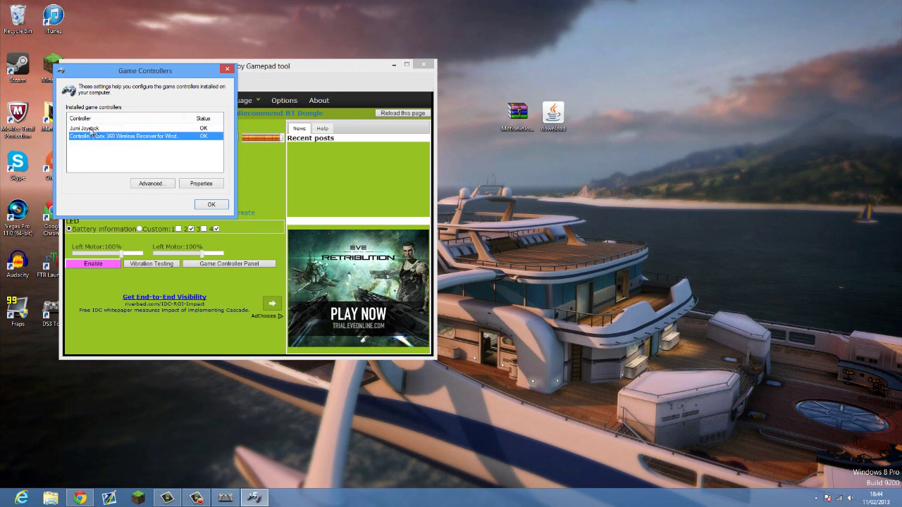
{"action": "left_click", "coordinate": [202, 183]}
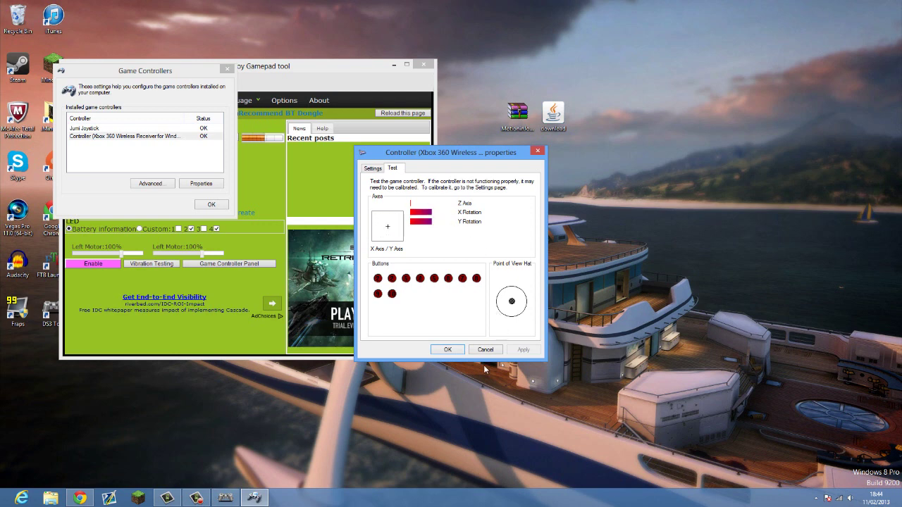
{"action": "left_click", "coordinate": [458, 352]}
{"action": "left_click", "coordinate": [203, 206]}
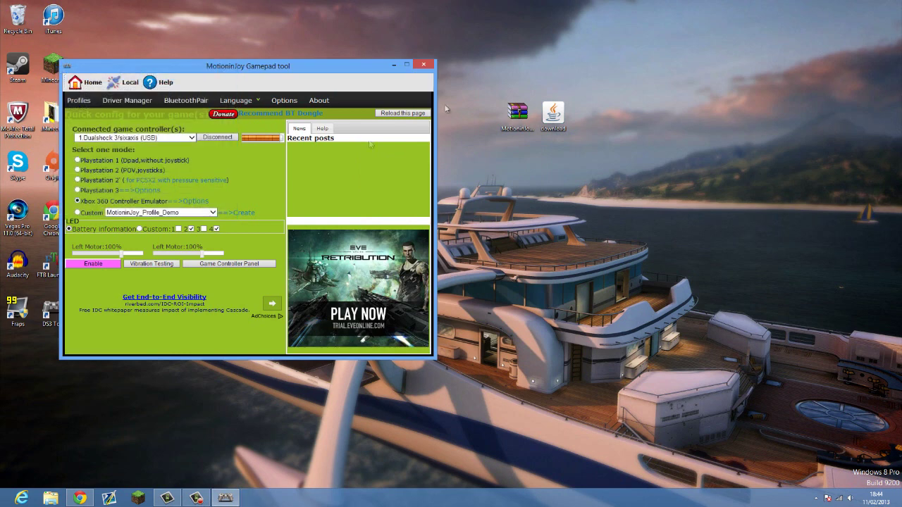
{"action": "left_click", "coordinate": [393, 65]}
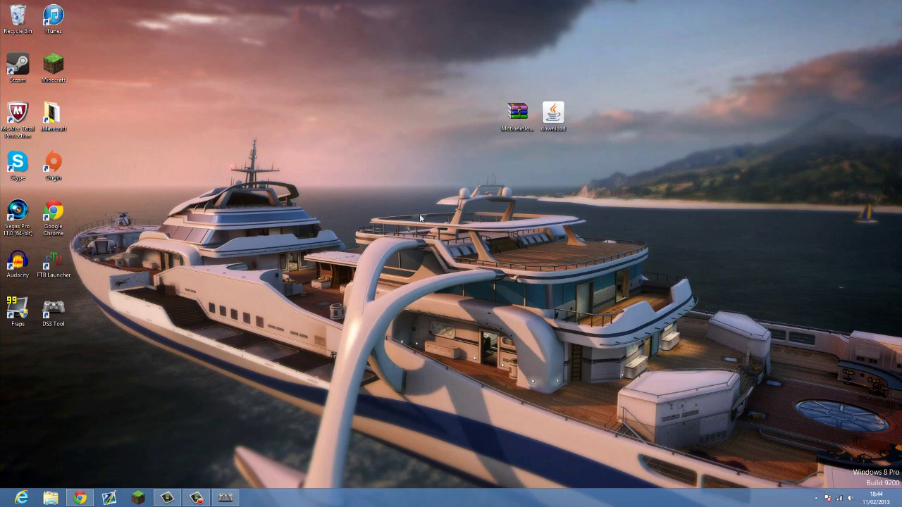
Switch to Chrome and read the requirements and launch instructions in the Minecontrol blog post
{"action": "left_click", "coordinate": [80, 498]}
{"action": "scroll", "coordinate": [131, 195], "scroll_direction": "up", "scroll_amount": 2}
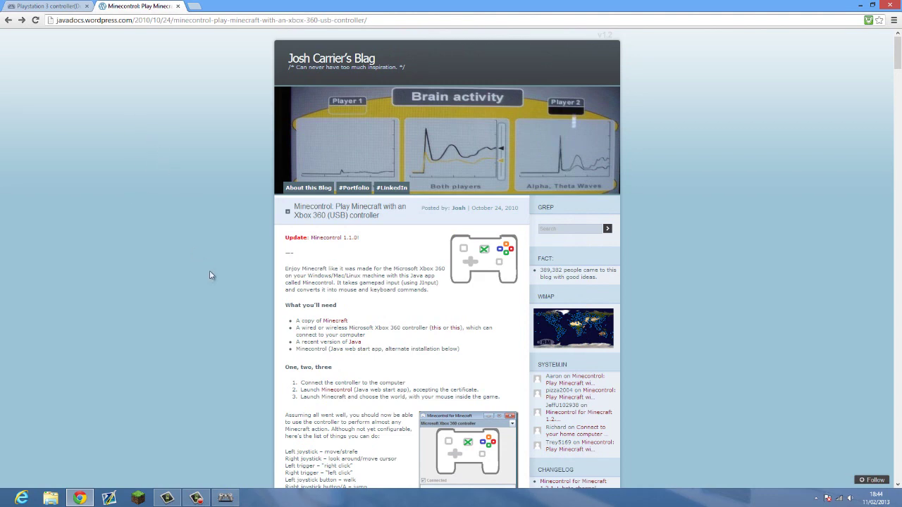
{"action": "scroll", "coordinate": [253, 331], "scroll_direction": "down", "scroll_amount": 1}
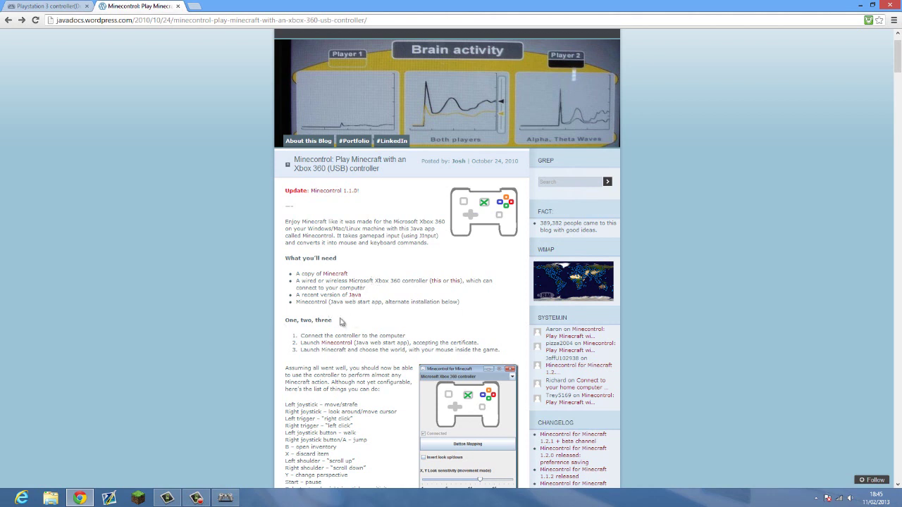
{"action": "left_click_drag", "start_coordinate": [328, 290], "coordinate": [389, 286]}
{"action": "left_click", "coordinate": [391, 286]}
Request the Minecontrol web start download, discard the download.jnlp file and return to the desktop
{"action": "left_click", "coordinate": [337, 345]}
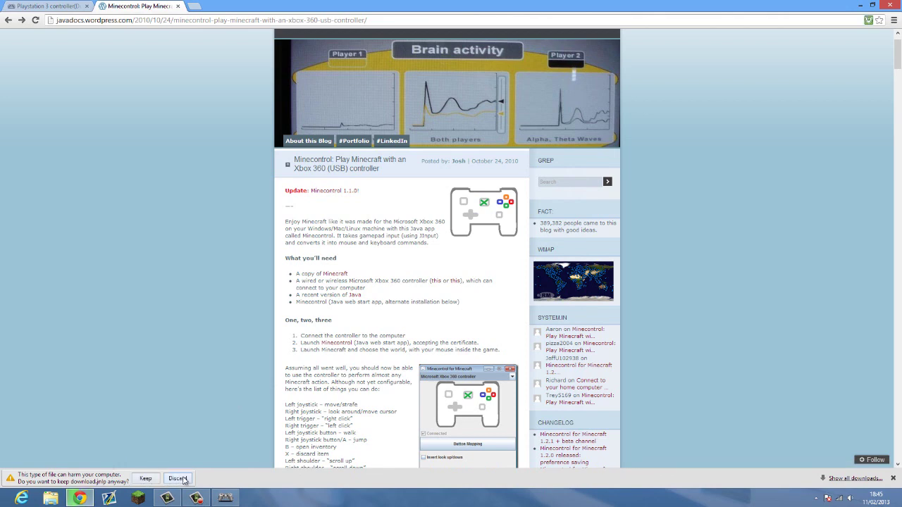
{"action": "left_click", "coordinate": [177, 478]}
{"action": "key", "text": "super+d"}
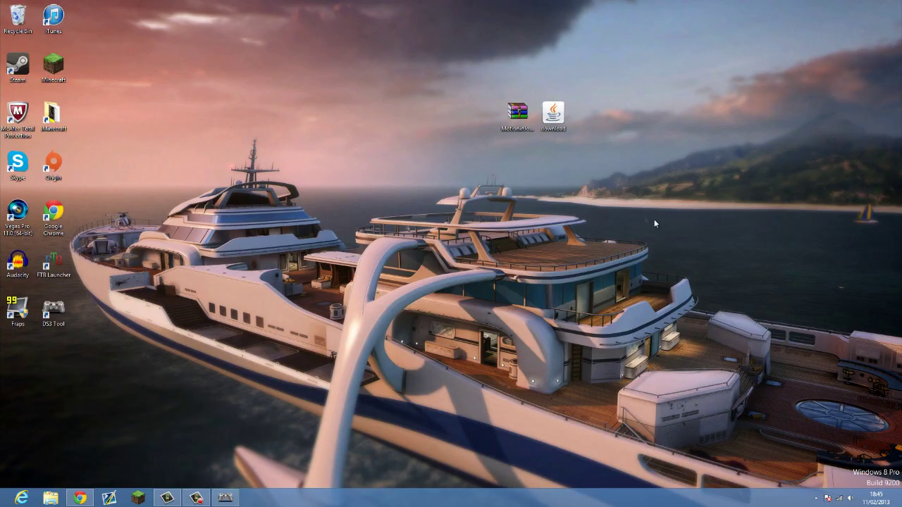
Launch Minecontrol from the download file on the desktop and check that Controller (Xbox 360 Wireless Receiver for Windows) is its selected device
{"action": "double_click", "coordinate": [553, 114]}
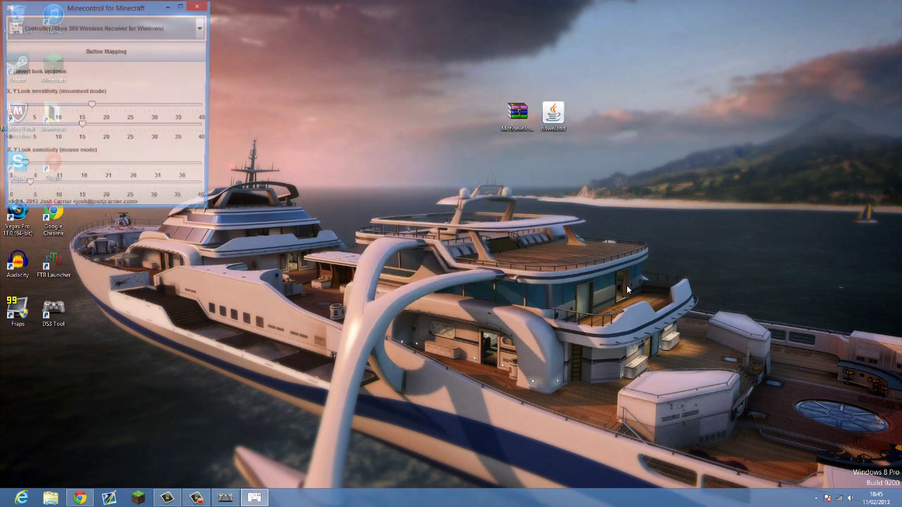
{"action": "left_click_drag", "start_coordinate": [83, 2], "coordinate": [594, 144]}
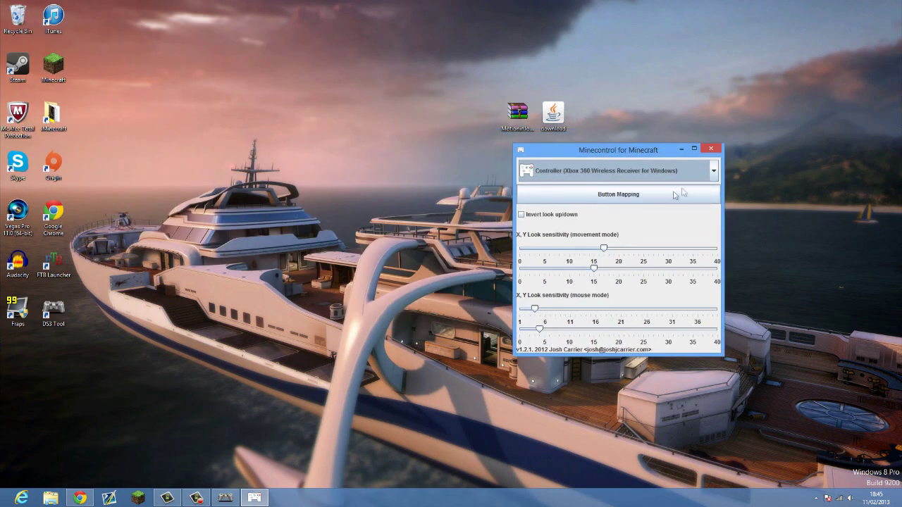
{"action": "left_click", "coordinate": [714, 170]}
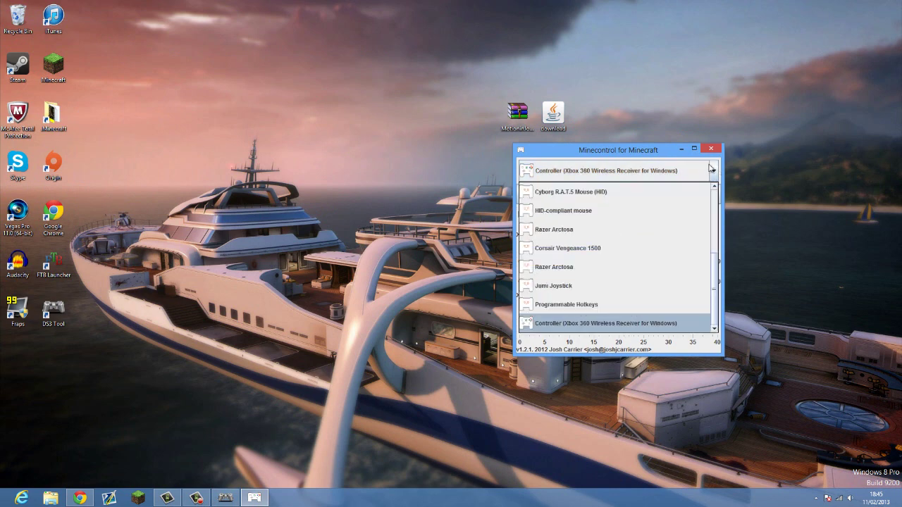
{"action": "left_click", "coordinate": [711, 168]}
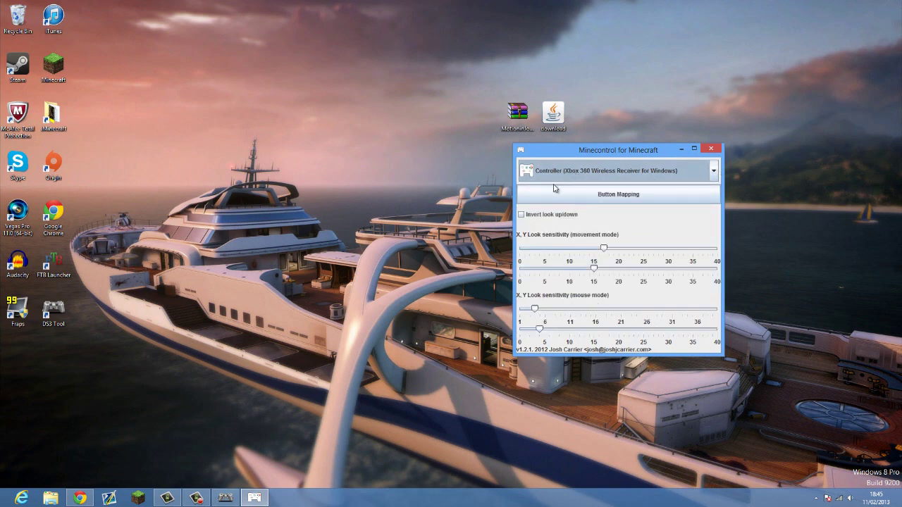
Map the controller's right shoulder button to ScrollUp in Minecontrol's button mapping and finish the mapping
{"action": "left_click", "coordinate": [639, 195]}
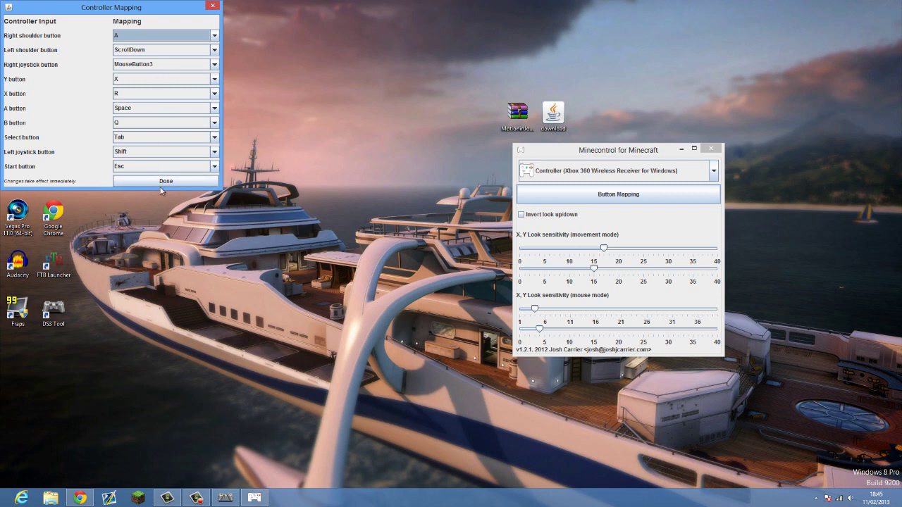
{"action": "key", "text": "w"}
{"action": "left_click", "coordinate": [161, 34]}
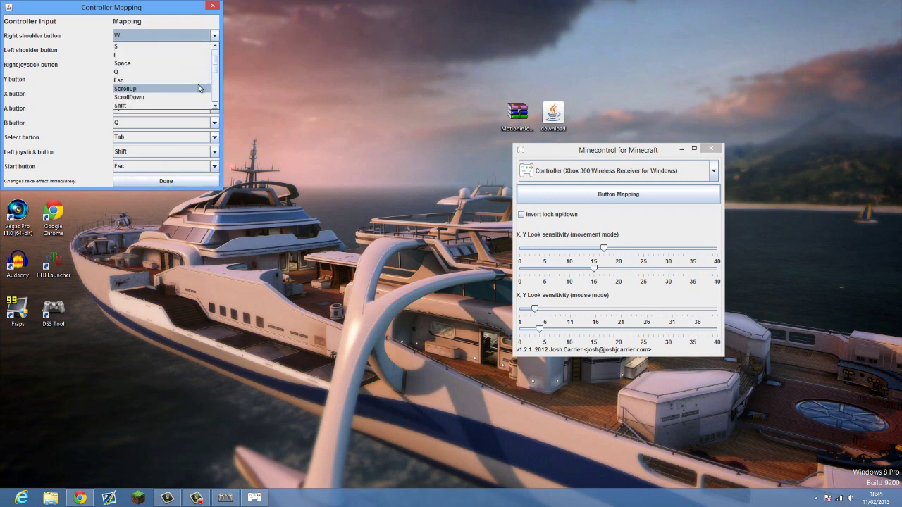
{"action": "mouse_move", "coordinate": [217, 66]}
{"action": "left_mouse_down"}
{"action": "mouse_move", "coordinate": [217, 83]}
{"action": "mouse_move", "coordinate": [218, 71]}
{"action": "left_mouse_up"}
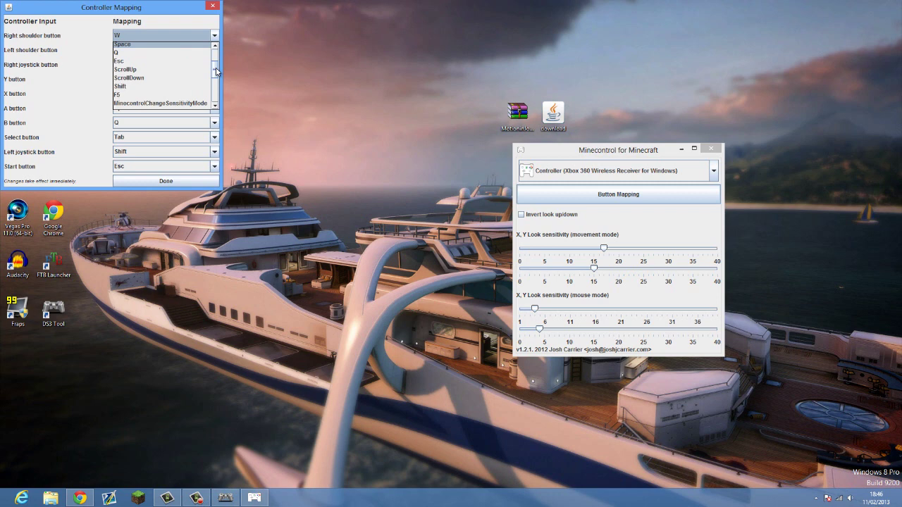
{"action": "left_click_drag", "start_coordinate": [217, 71], "coordinate": [217, 70]}
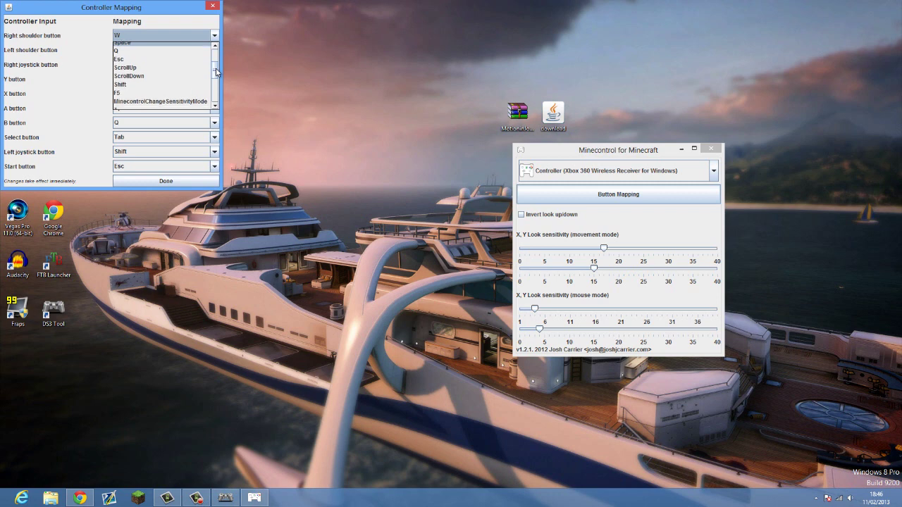
{"action": "left_click", "coordinate": [173, 70]}
{"action": "left_click", "coordinate": [166, 181]}
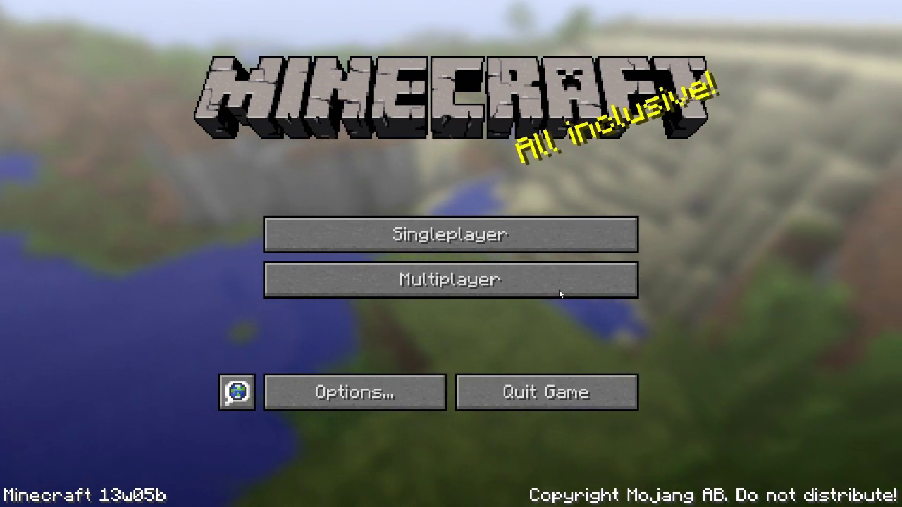
Load a saved singleplayer world in Minecraft
{"action": "left_click", "coordinate": [558, 245]}
{"action": "double_click", "coordinate": [536, 162]}
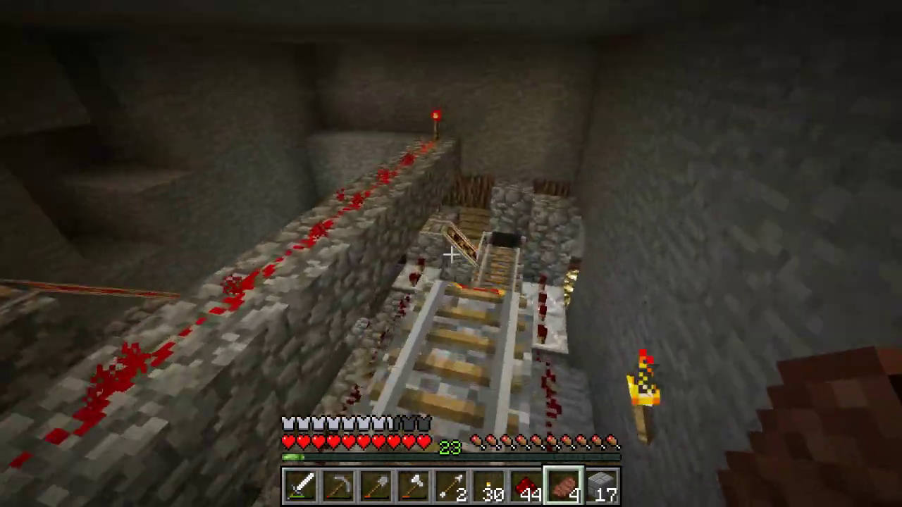
Test movement by walking through the cave base past the farm and up the dirt steps, and save and quit to the title screen
{"action": "key", "text": "w"}
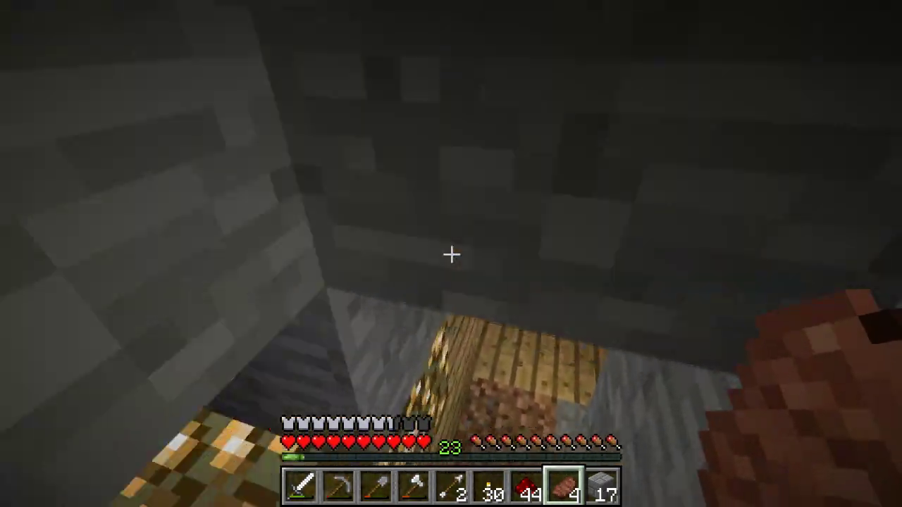
{"action": "key", "text": "w"}
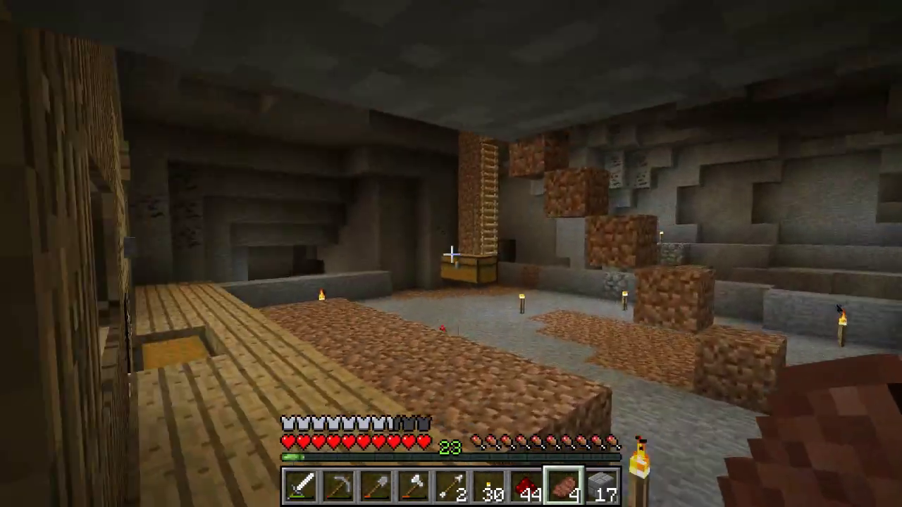
{"action": "key", "text": "s"}
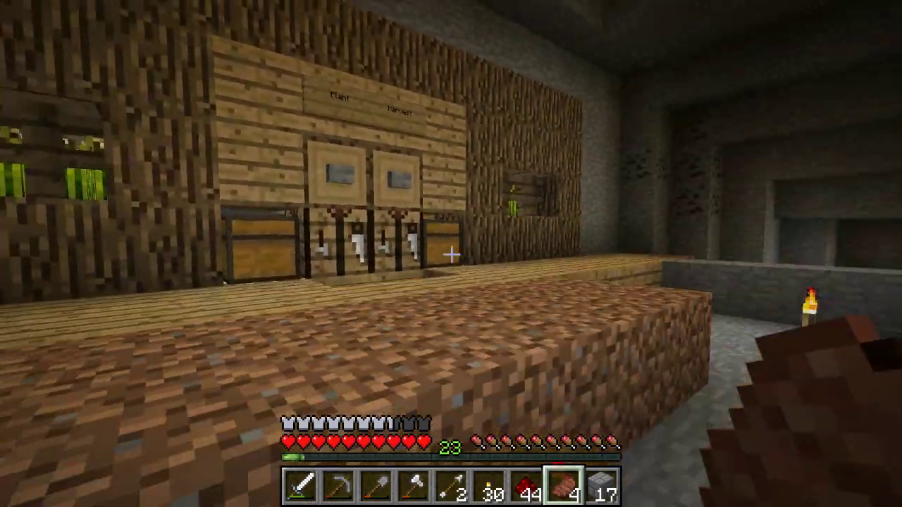
{"action": "key", "text": "w"}
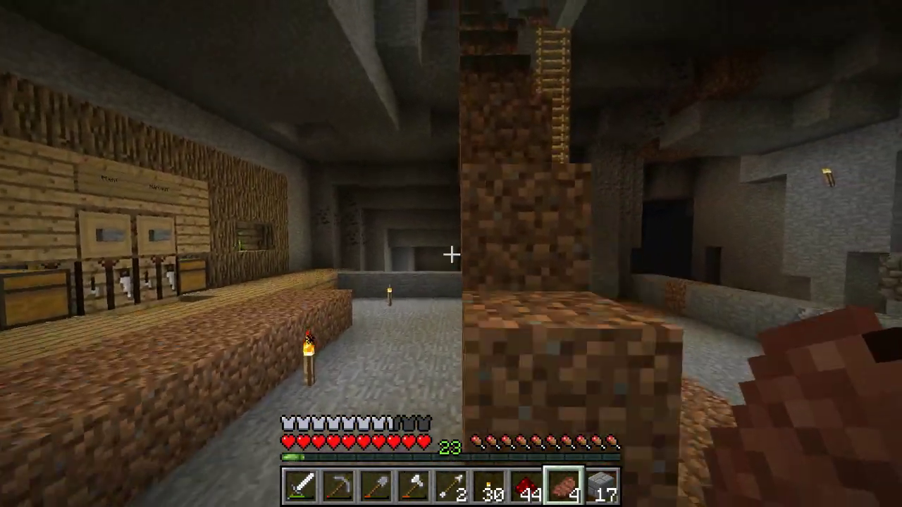
{"action": "key", "text": "w"}
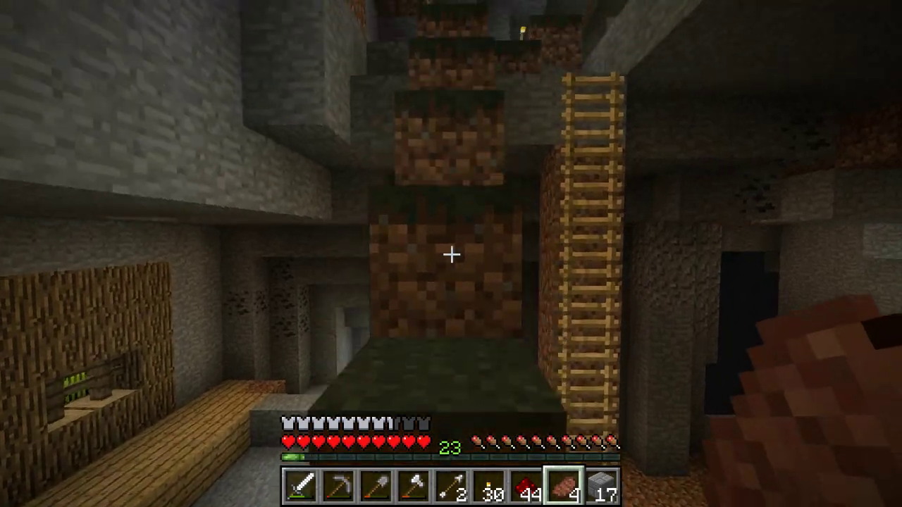
{"action": "key", "text": "w"}
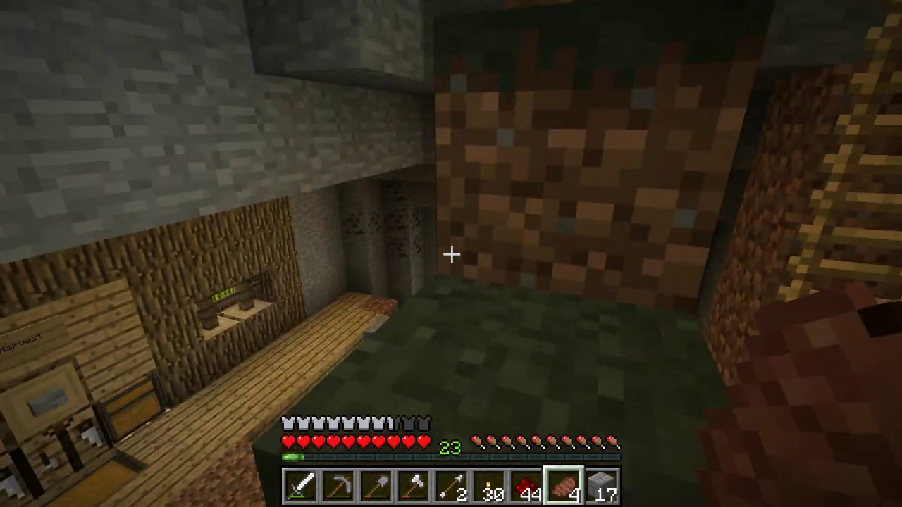
{"action": "key", "text": "Escape"}
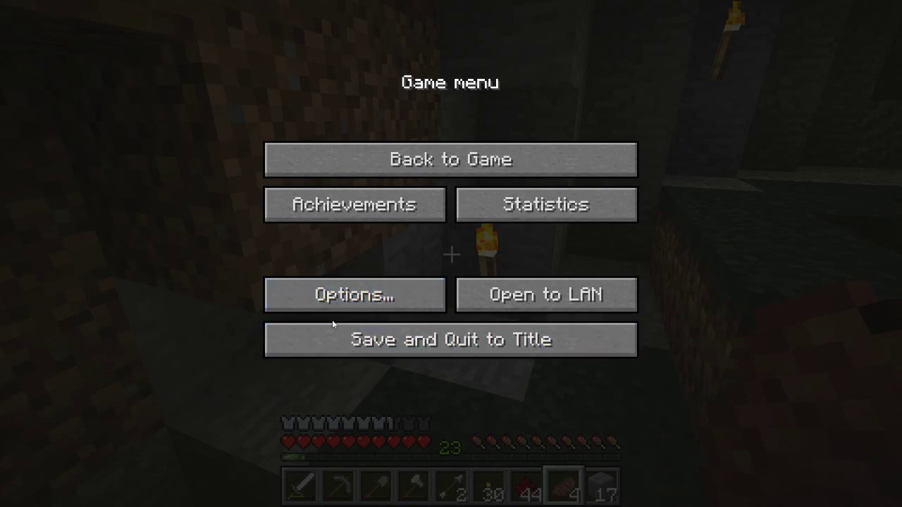
{"action": "left_click", "coordinate": [333, 339]}
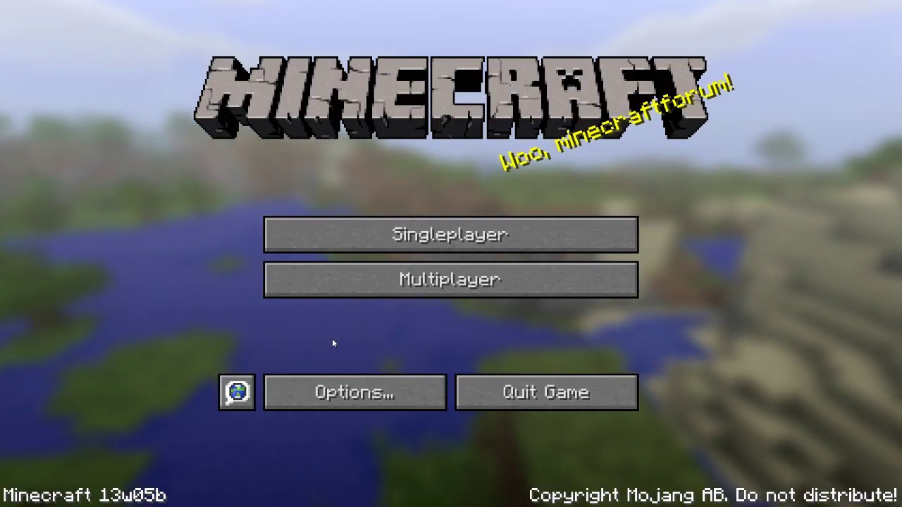